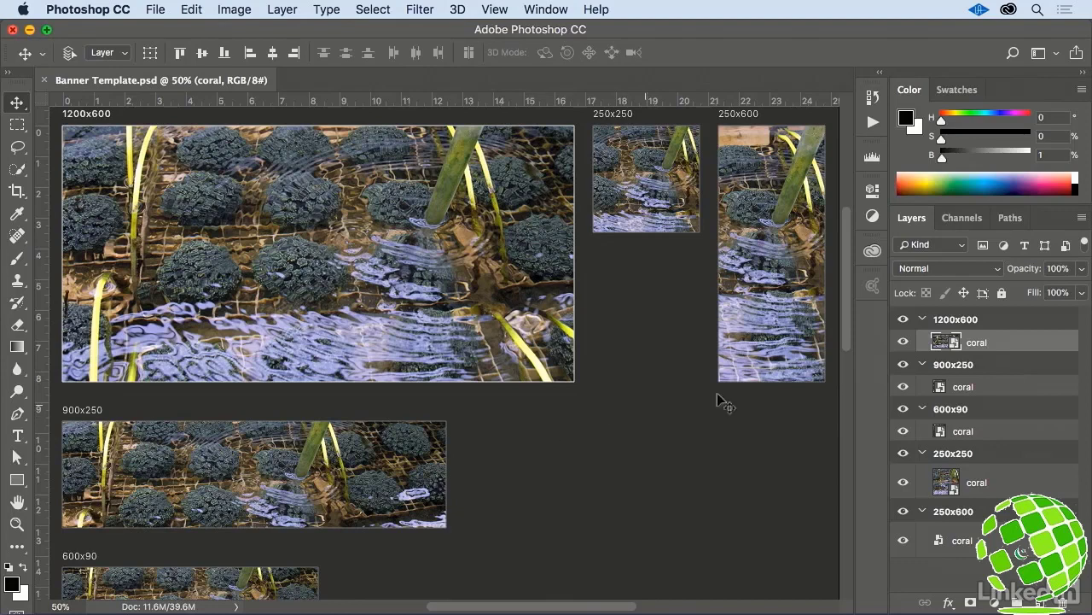
Step: Target the 1200x600 artboard and set the Type tool's font to Gill Sans
left_click(969, 325)
left_click(969, 322)
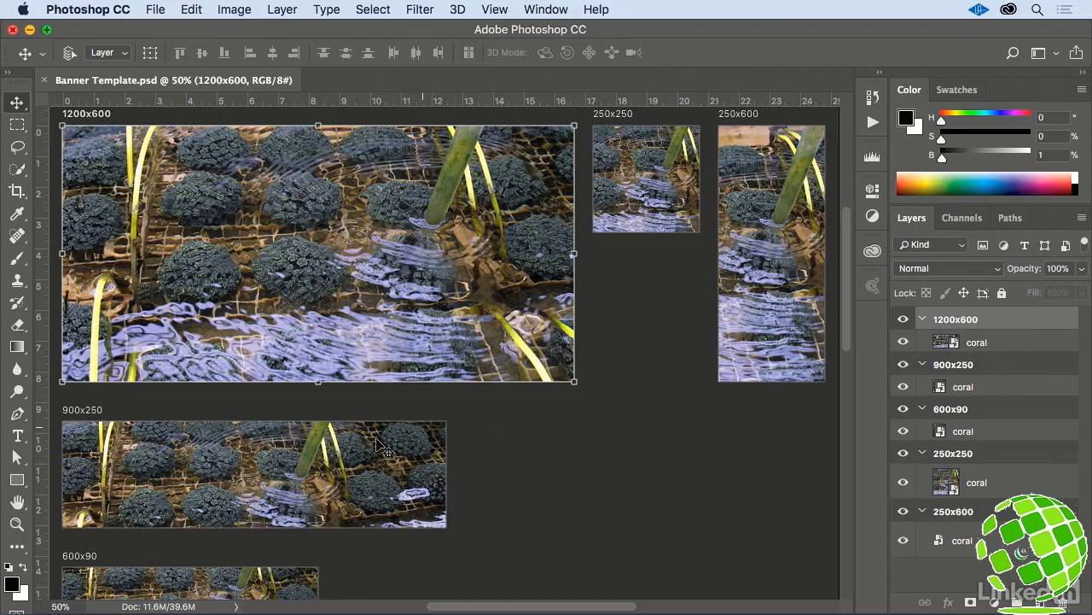
left_click(17, 435)
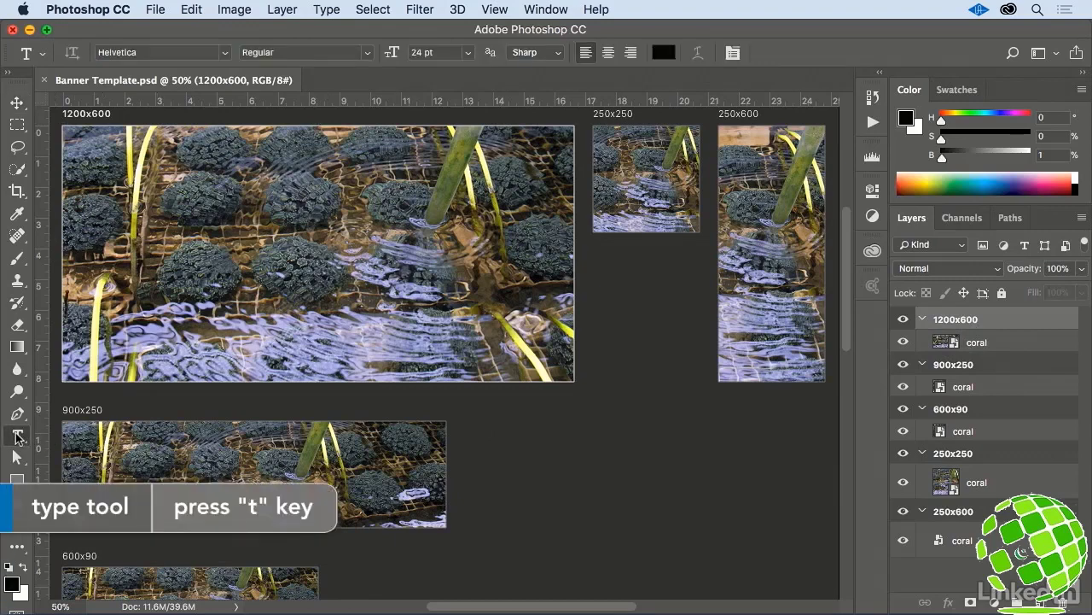
left_click(227, 52)
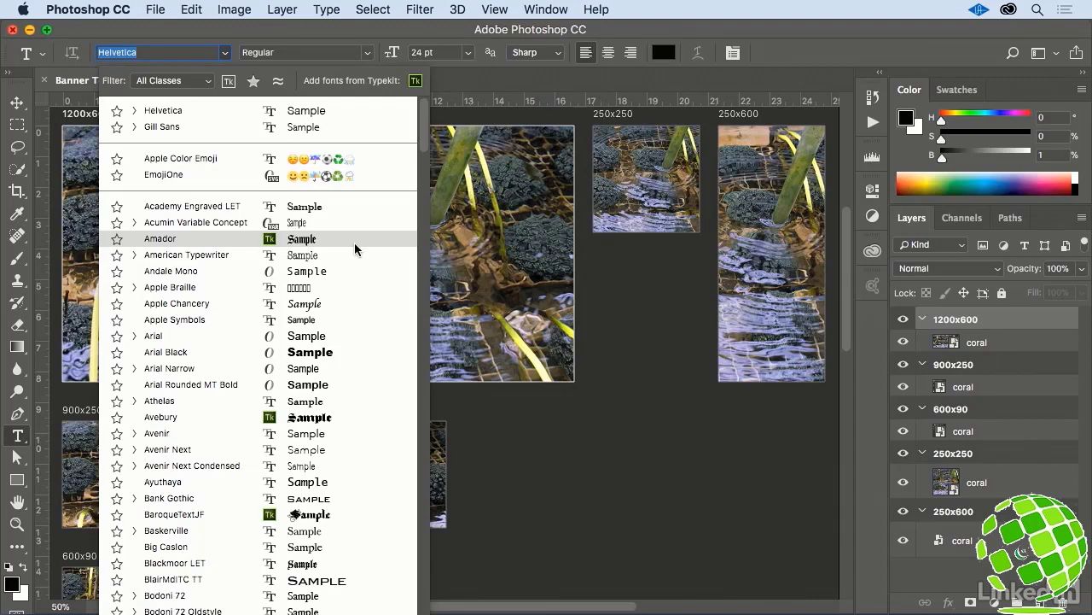
left_click(190, 126)
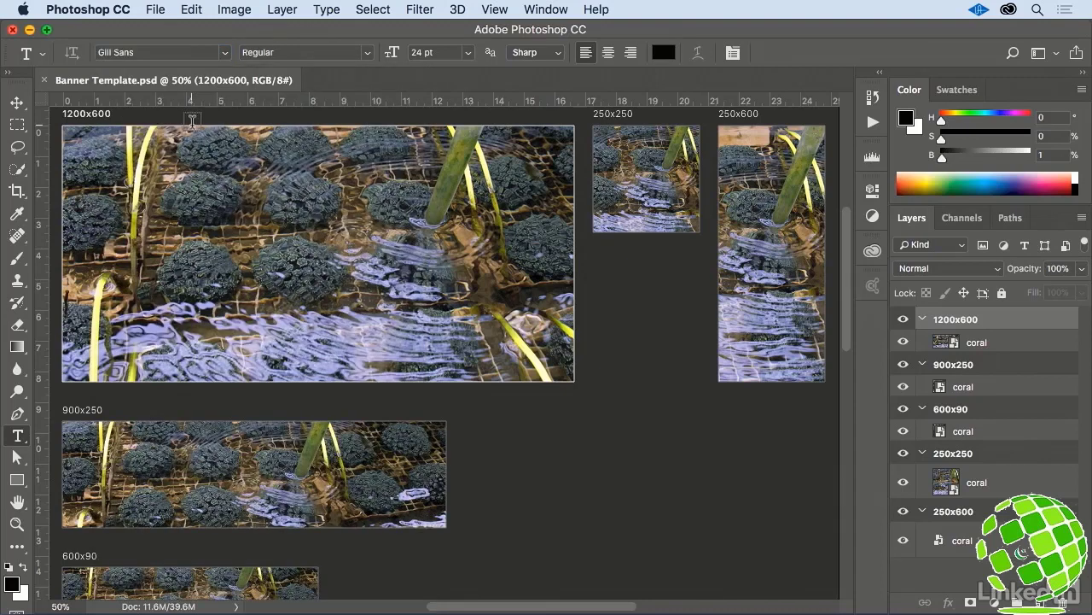
Step: Set the type style to Bold and the size to 60 pt, keeping Sharp anti-aliasing
left_click(369, 56)
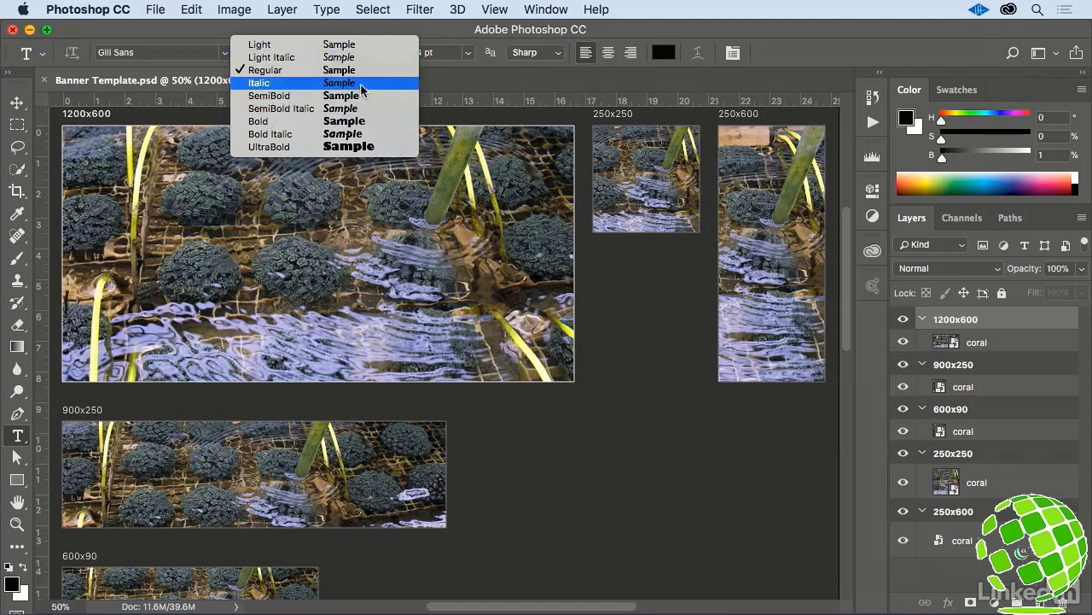
left_click(372, 128)
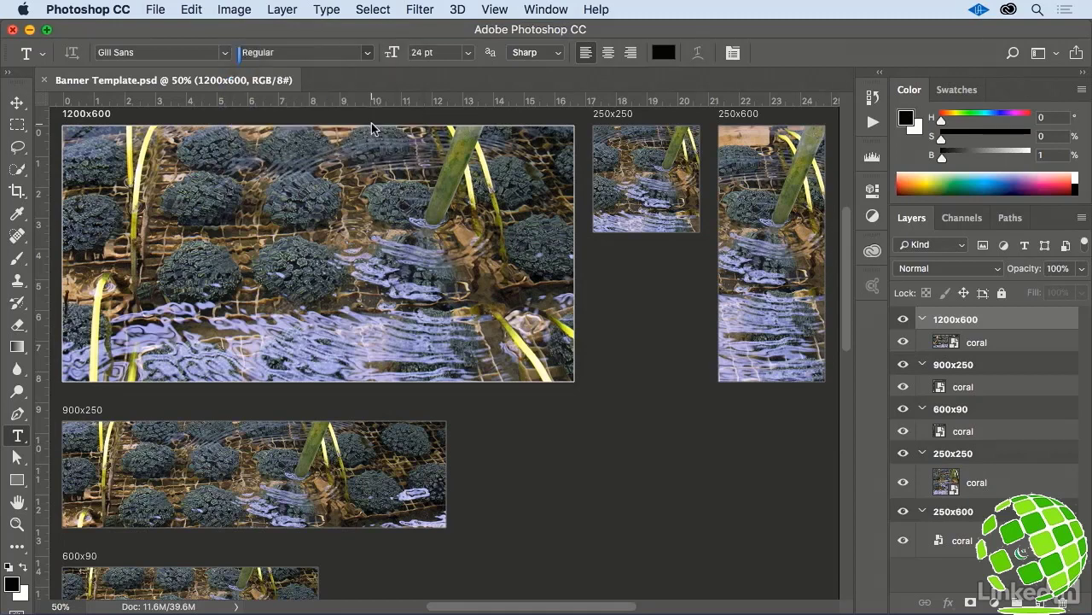
left_click(468, 54)
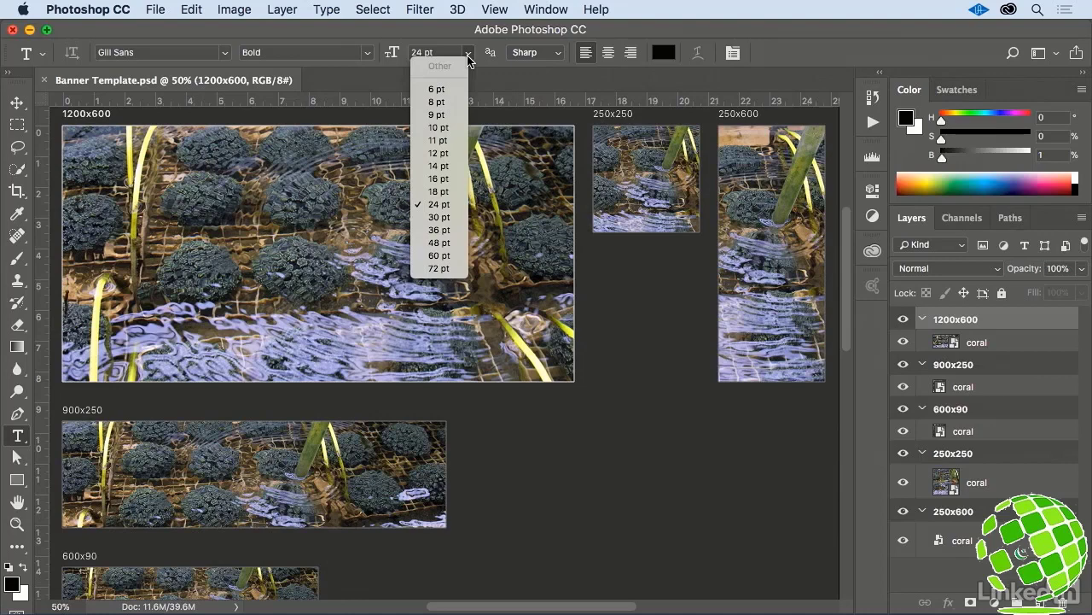
left_click(437, 255)
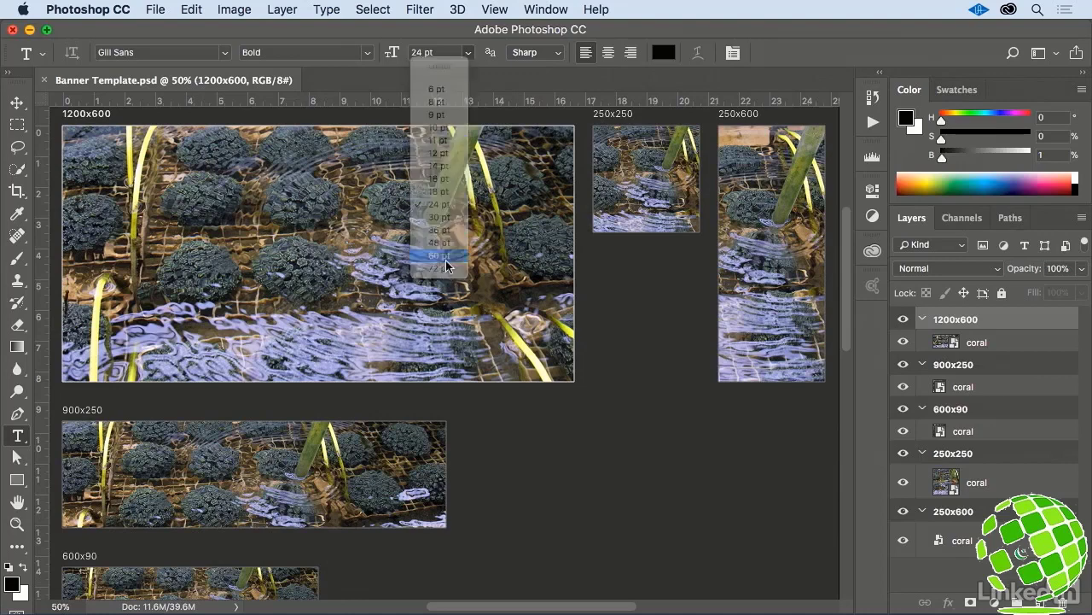
left_click(562, 54)
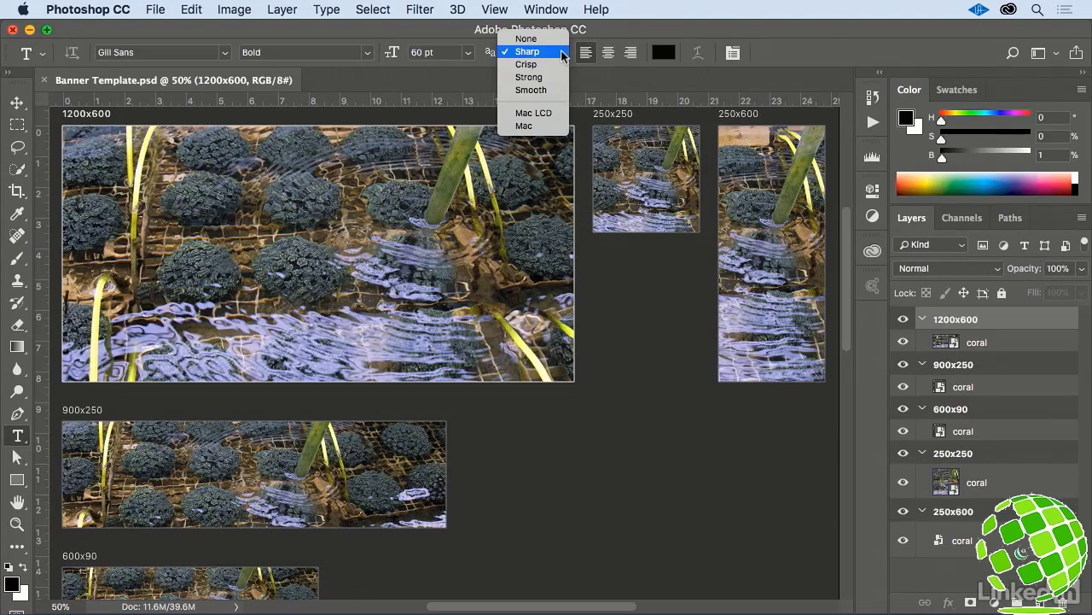
left_click(586, 74)
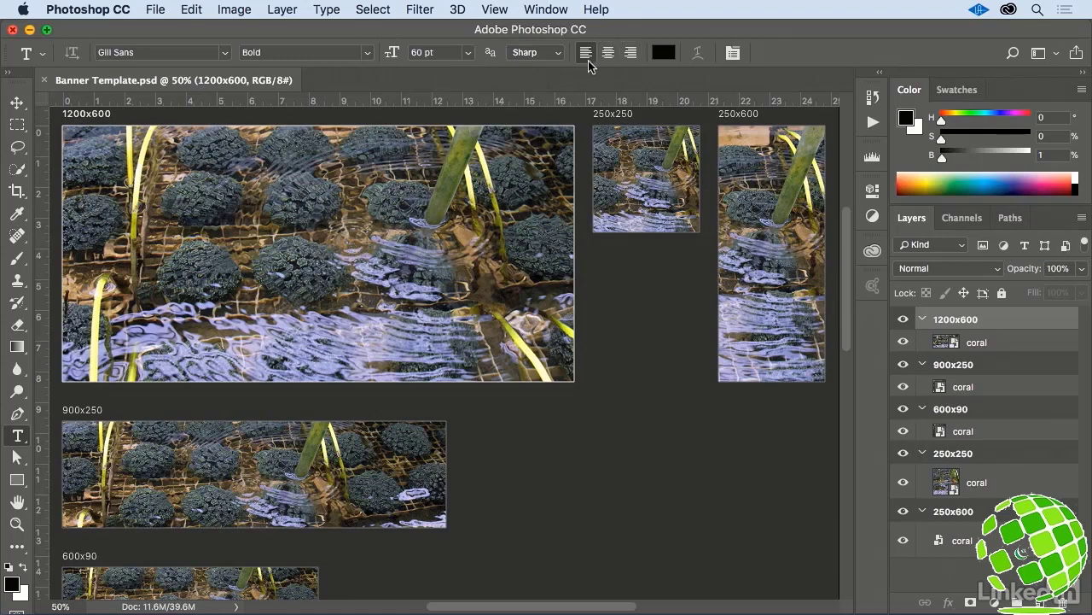
Step: Set the text color to white (ffffff)
left_click(664, 53)
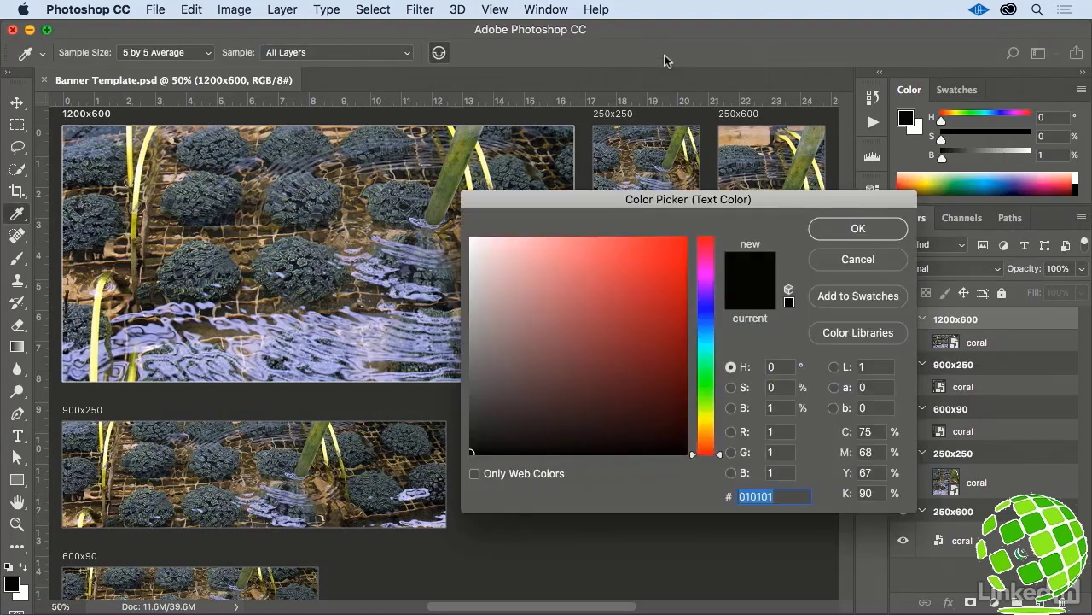
left_click(469, 240)
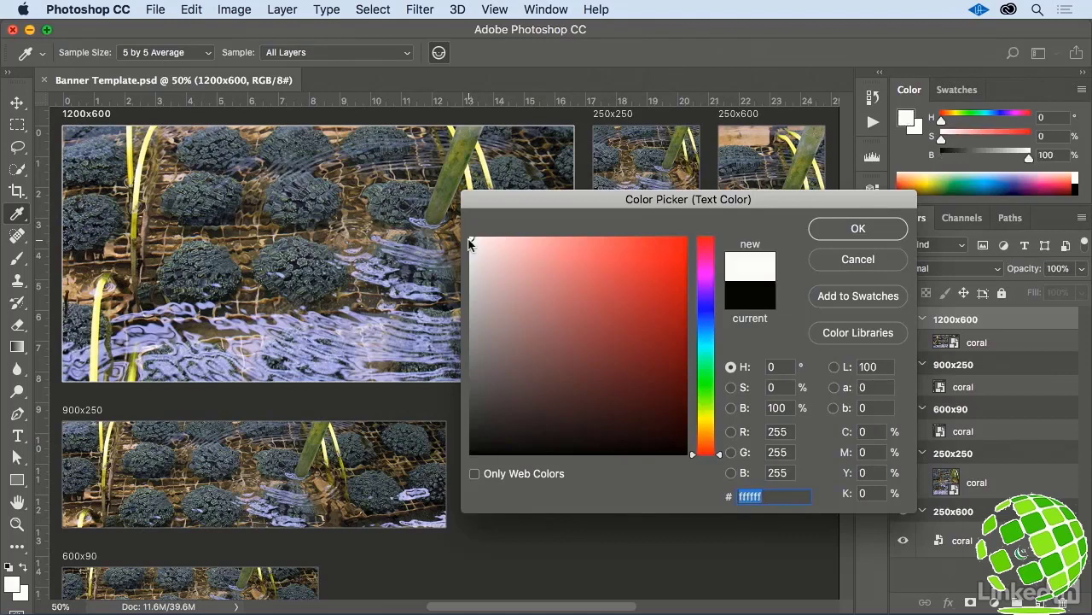
left_click(860, 230)
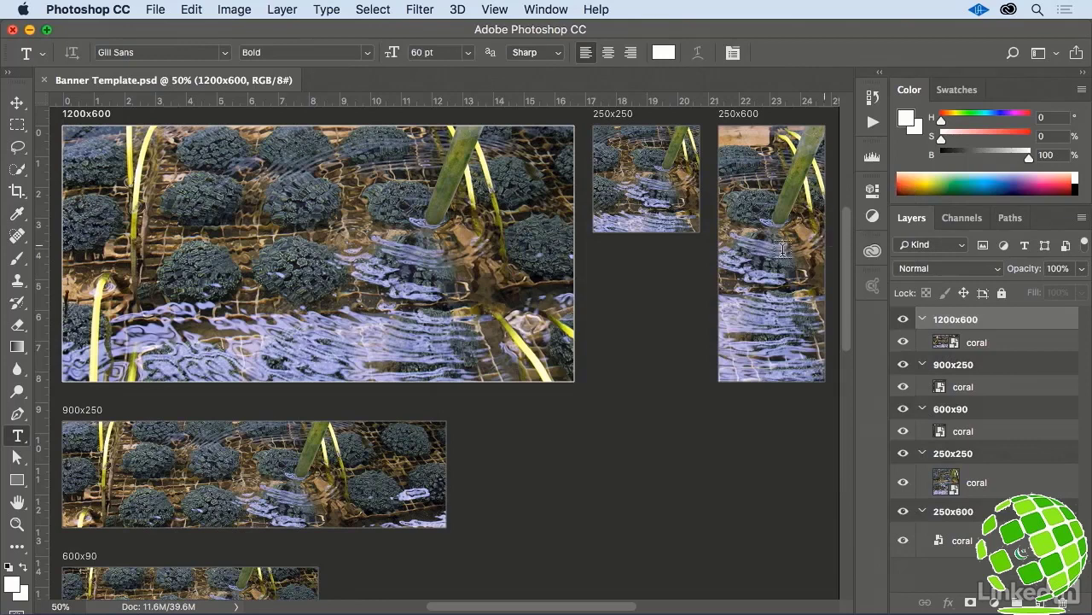
Step: Add two-line point text near the 1200x600 artboard's top, from "If you simply click on your image and" to "enter or return to go to the next line."
left_click(85, 178)
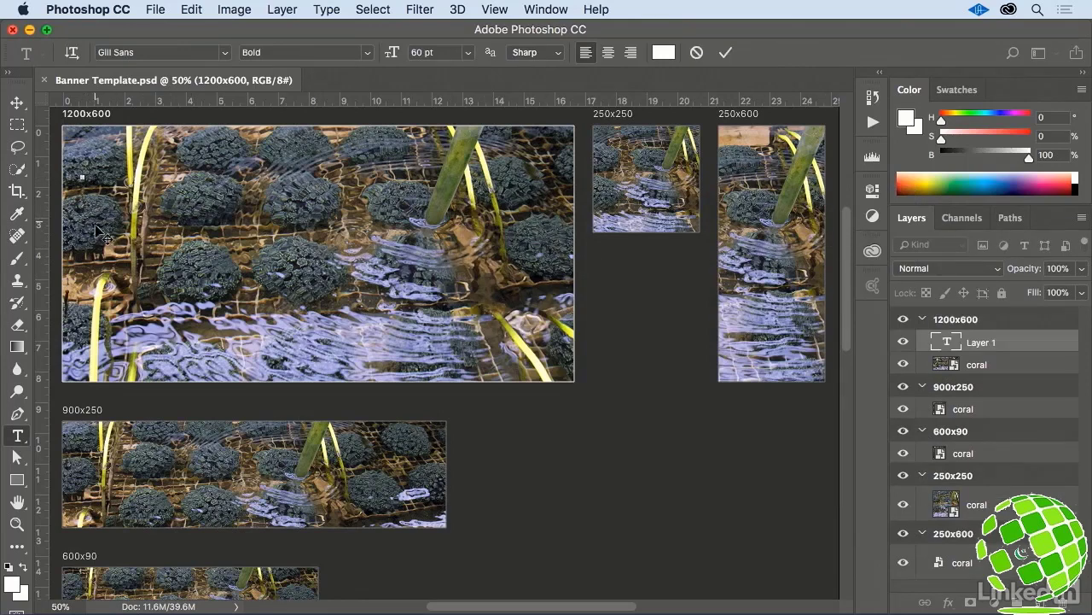
type("If you sim")
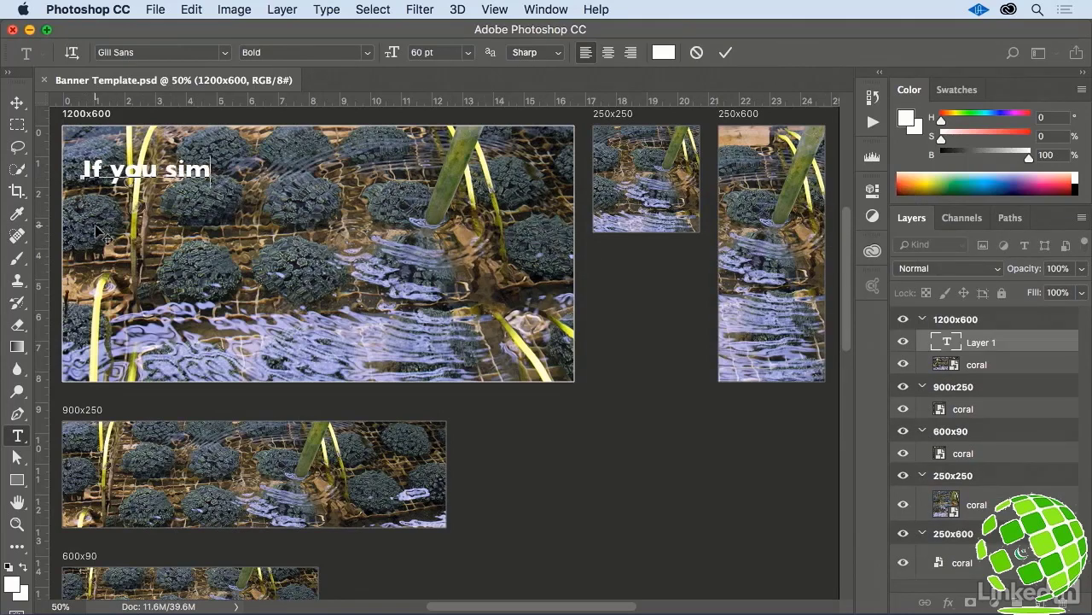
type("ply click on your image an")
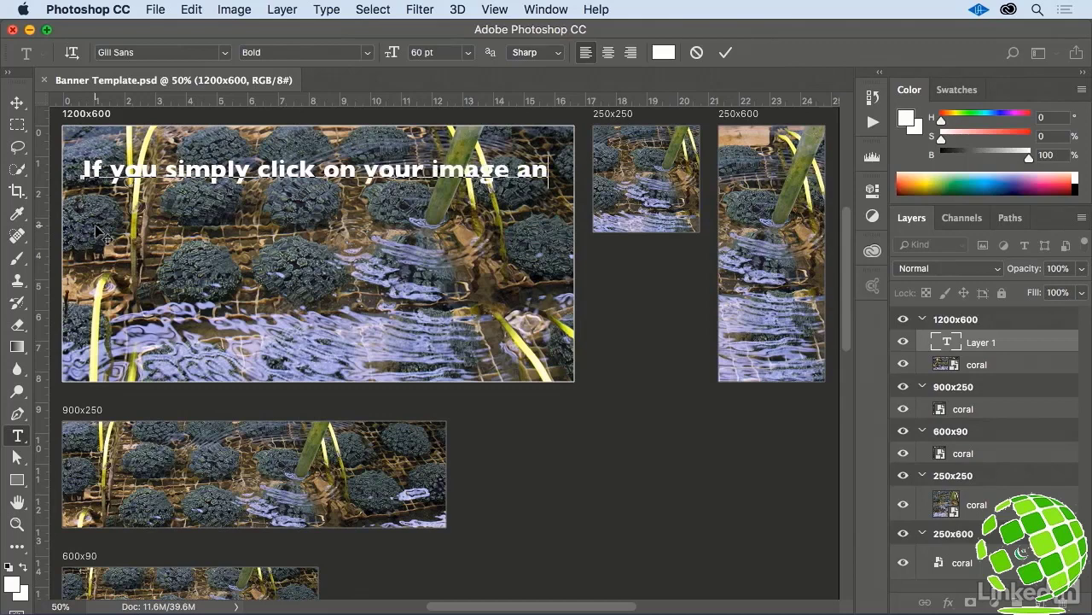
type("d begin typing the text will")
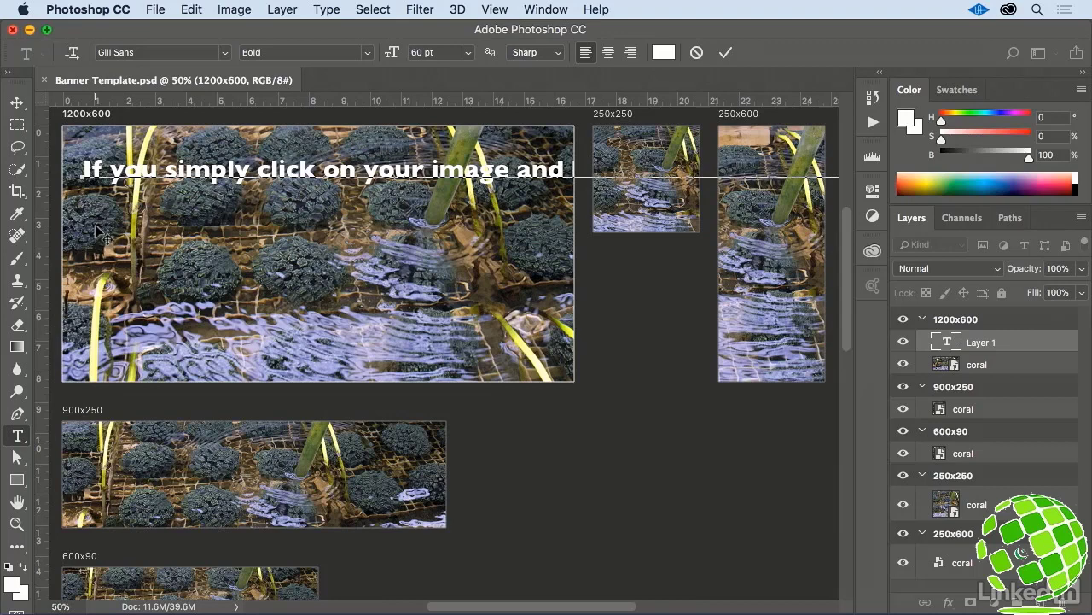
key("Return")
type("enter or return to go to the next line.")
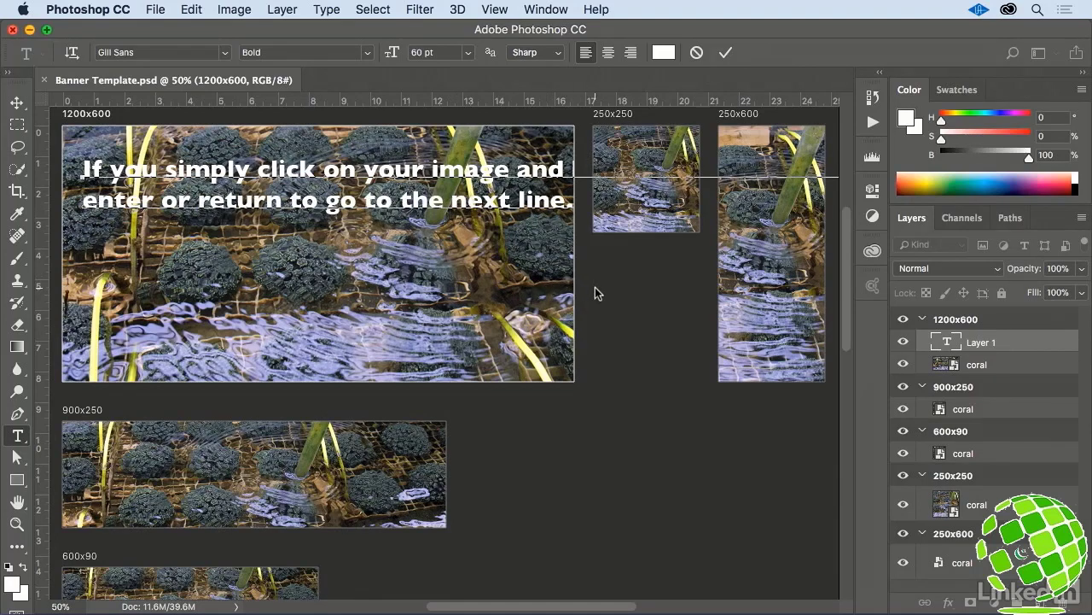
key("super+Return")
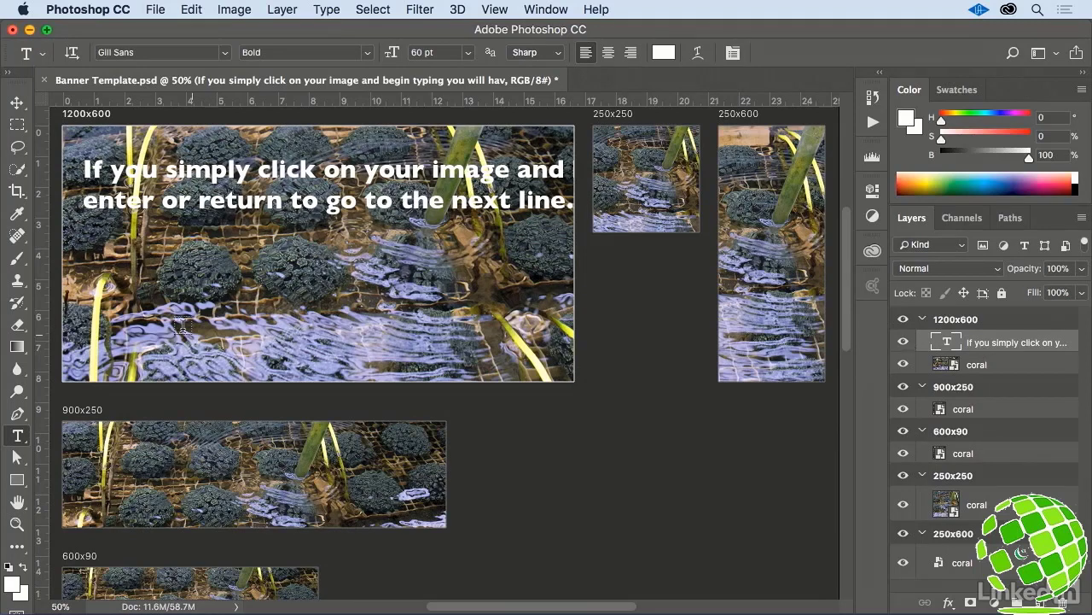
Step: Draw a text box in the lower part of the 1200x600 artboard containing "Now when you begin typing the text will automatically wrap when"
left_click_drag(103, 277, 446, 369)
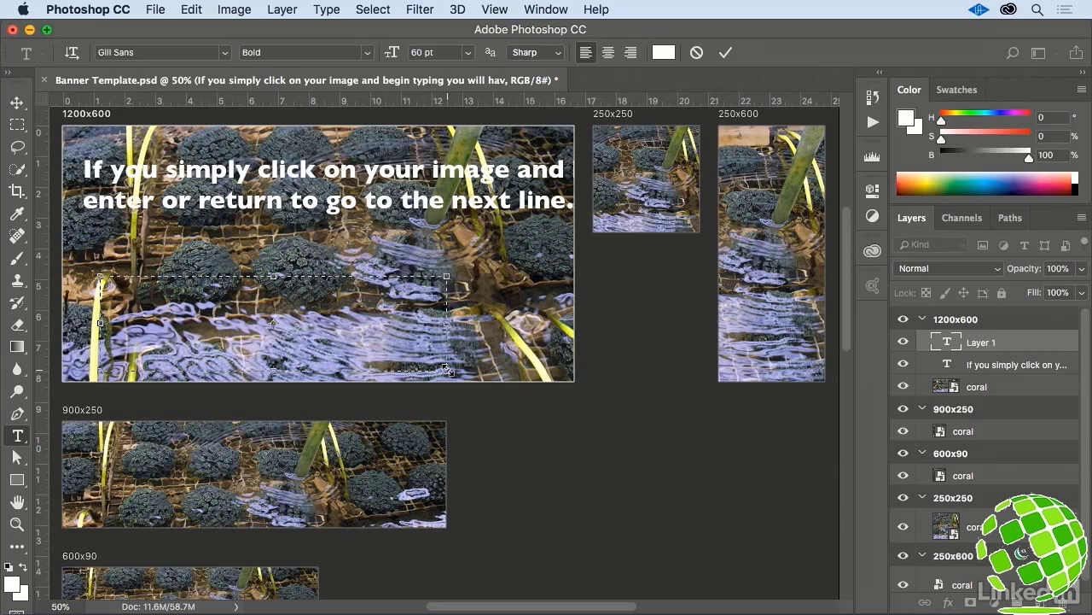
type("Now when you b")
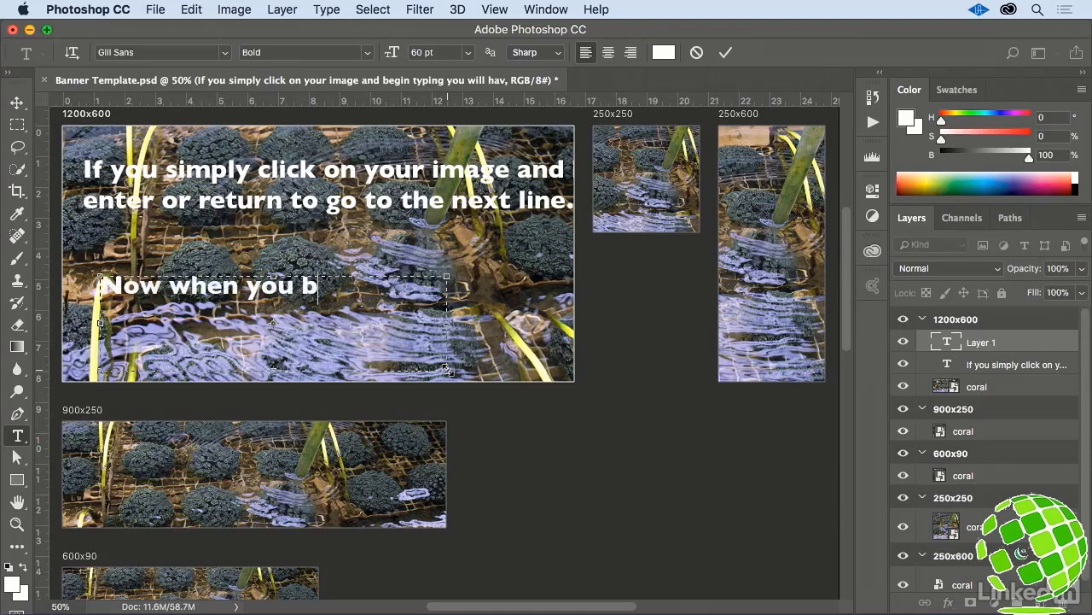
type("egin typing the text wi")
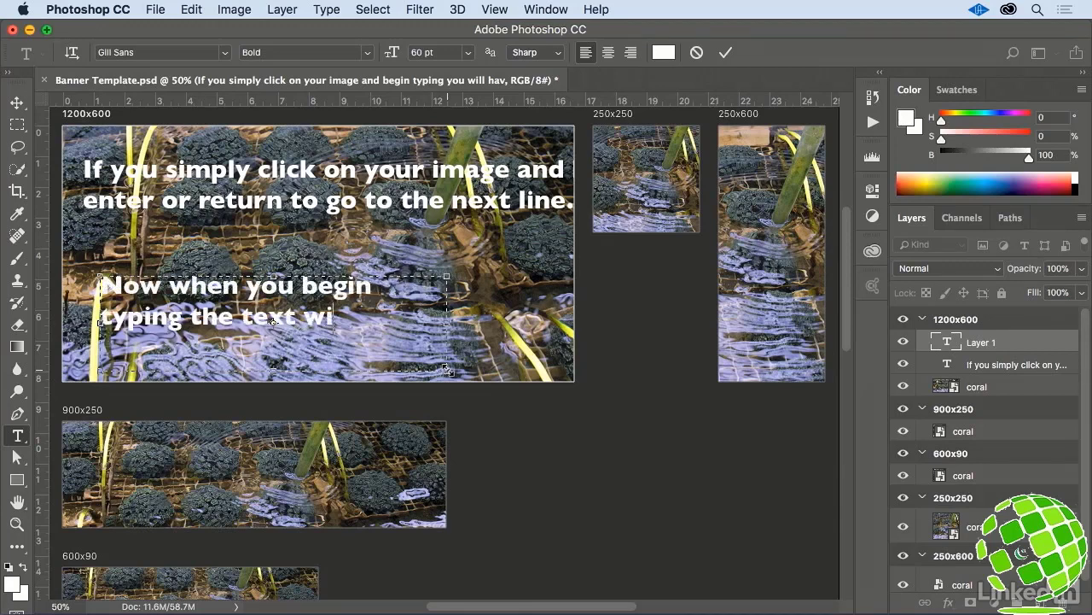
type("ll automatically wrap when")
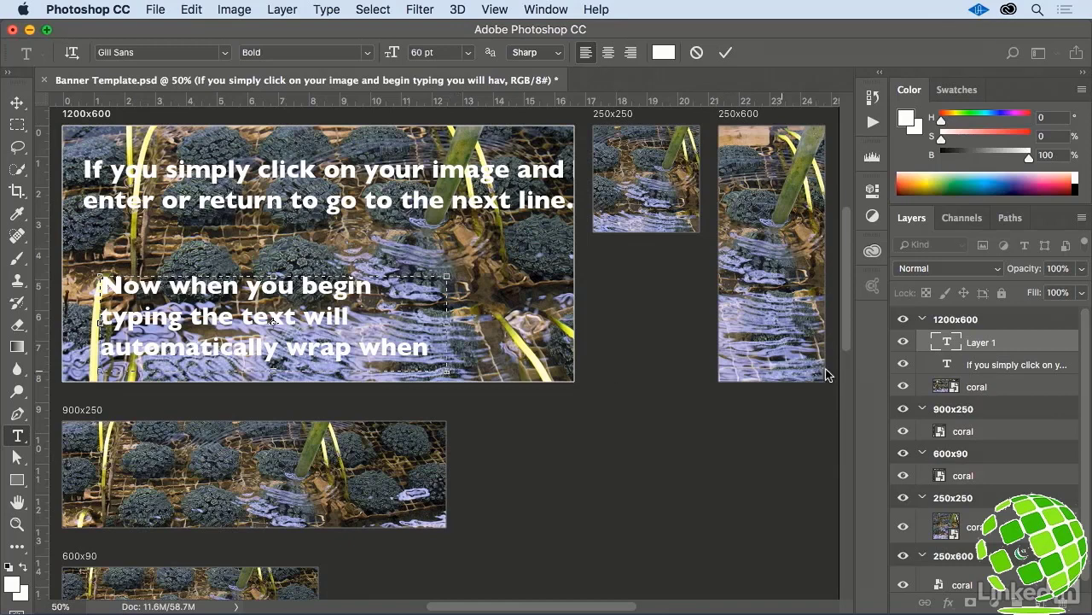
Step: Delete both sample text layers from the 1200x600 artboard
double_click(947, 342)
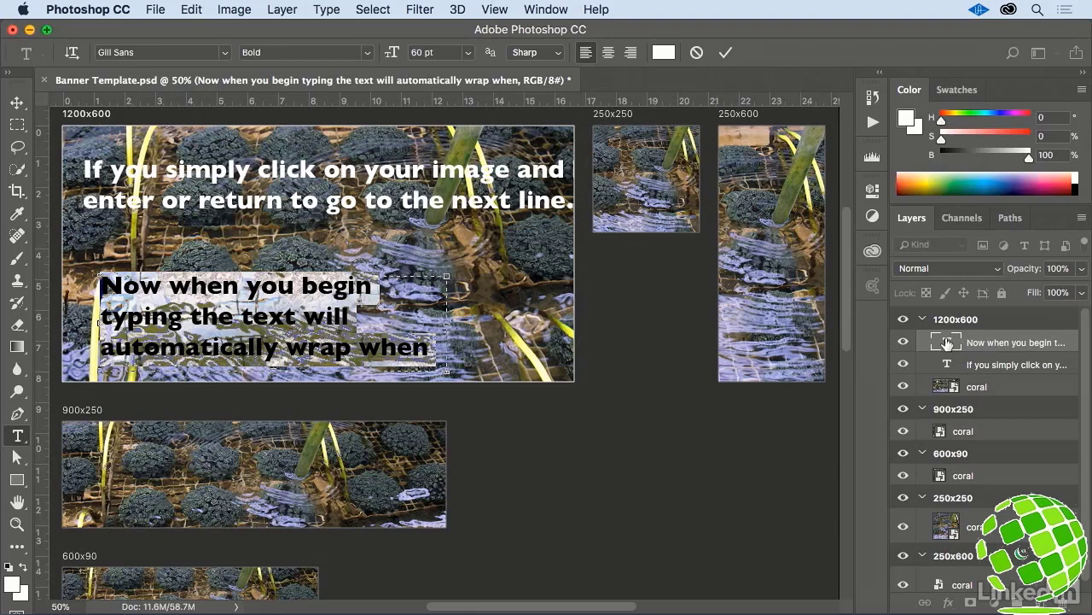
left_click(999, 365)
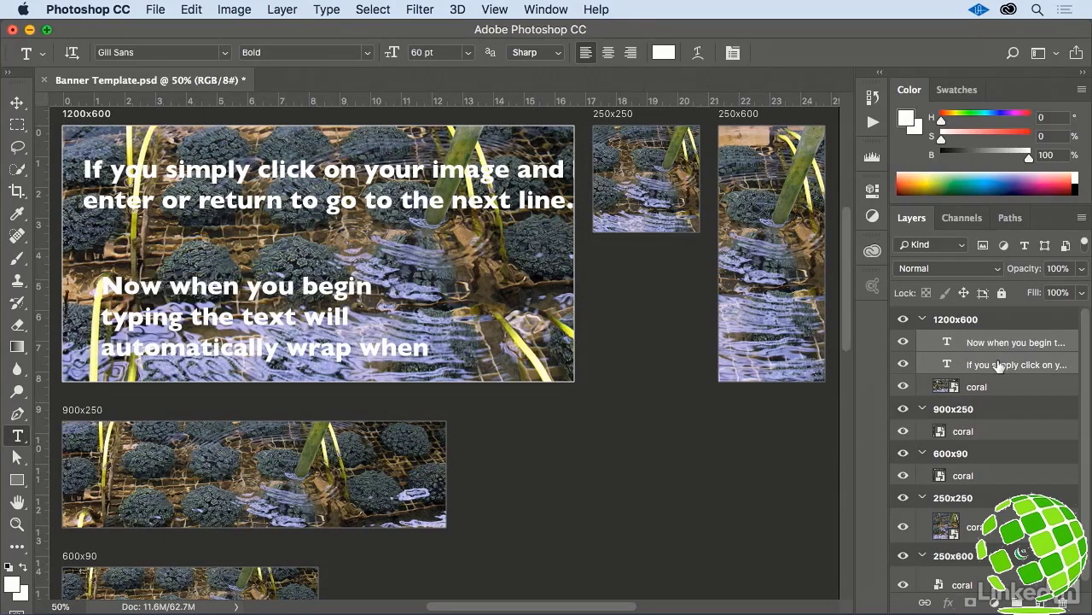
left_click_drag(999, 365, 1064, 604)
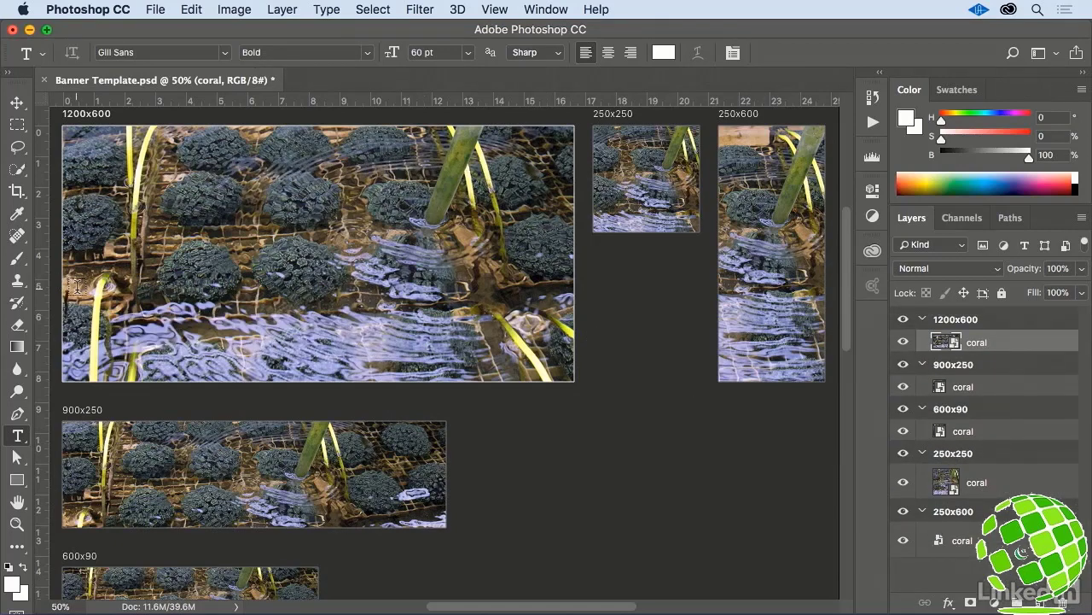
Step: Draw a wide text box across the lower 1200x600 artboard reading "UNIT 03:" with "Care and Feeding of Aquatic Animals" on the second line
left_click_drag(77, 288, 562, 369)
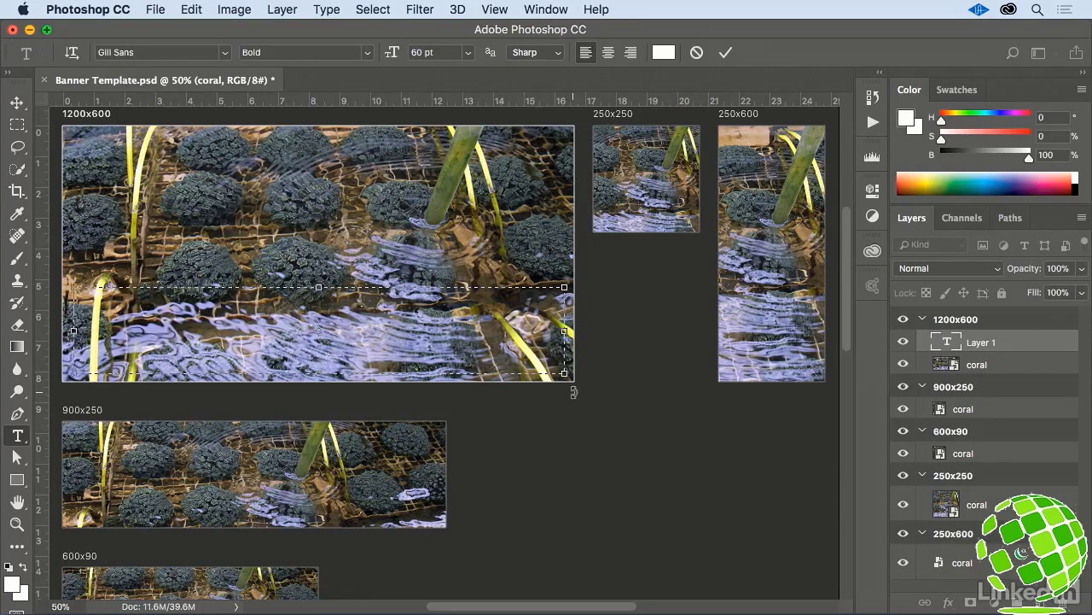
type("UNIT 03:")
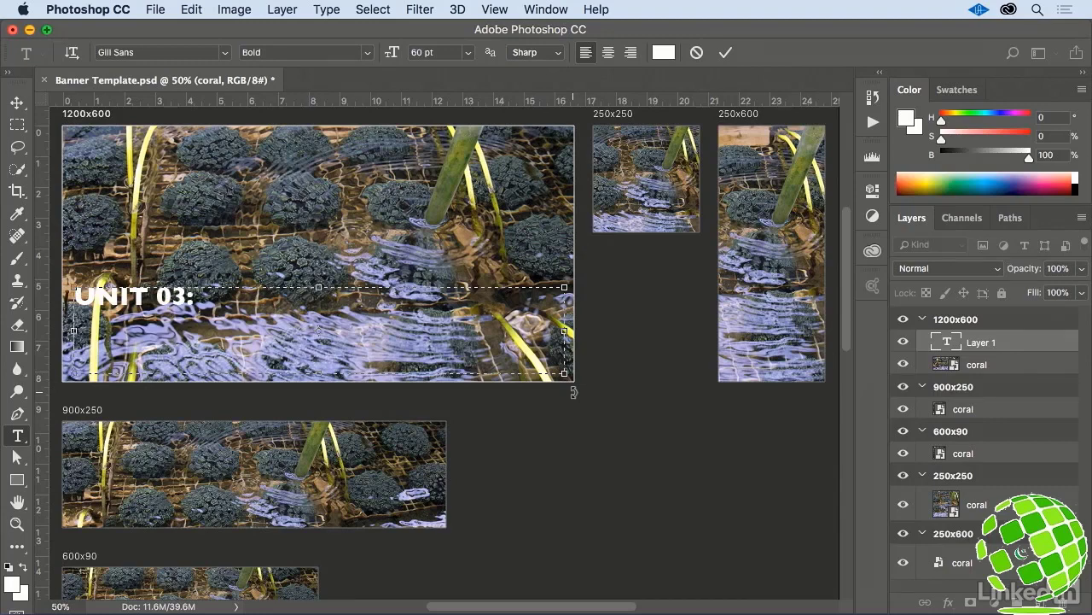
key("Return")
type("Care and Feeding of ")
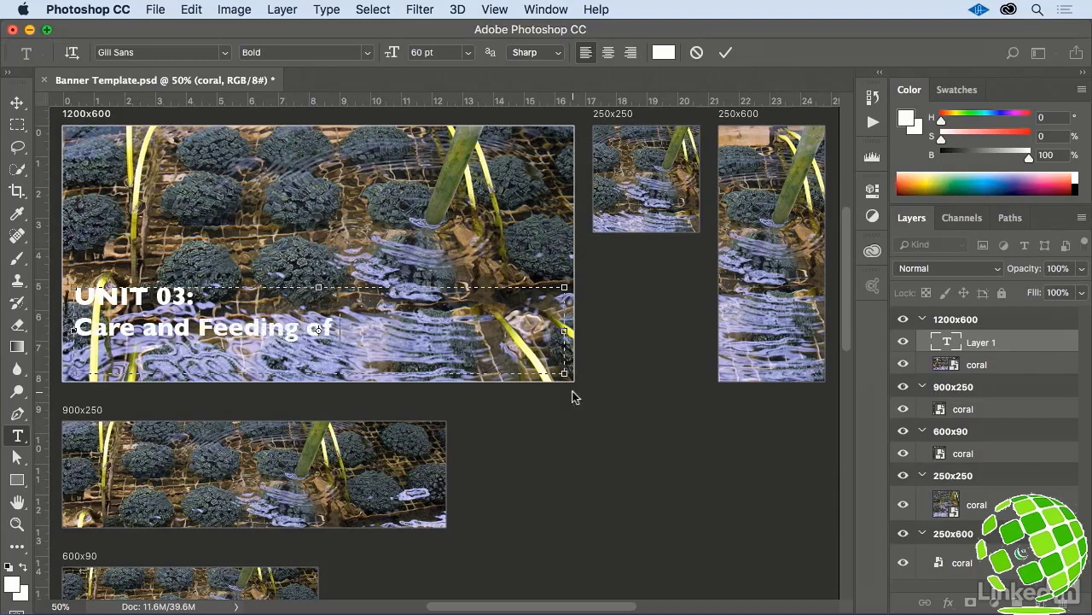
type("Aquatic Animal")
type("s")
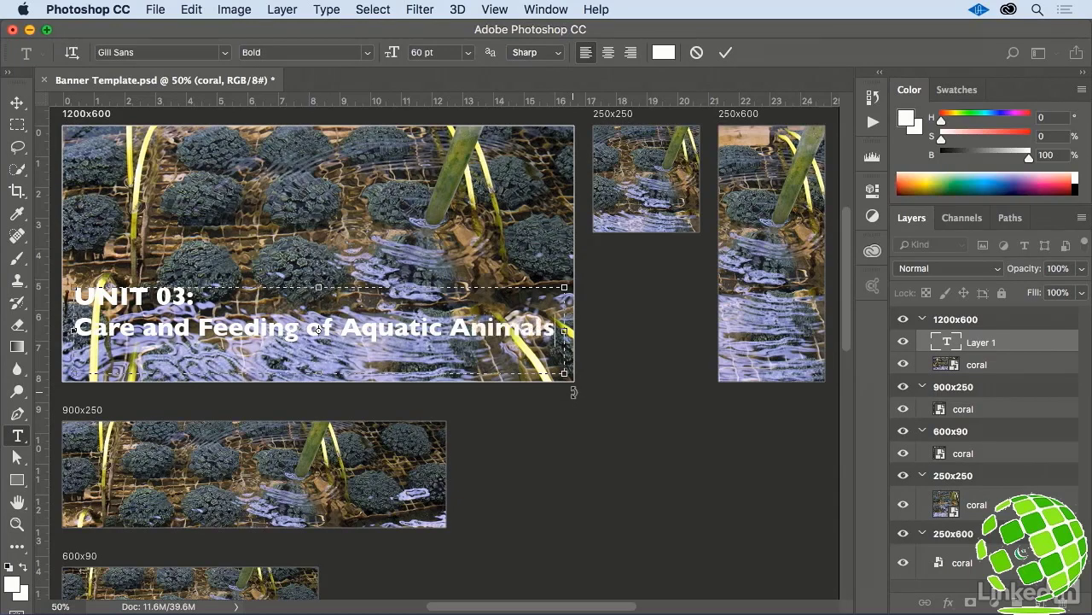
Step: Set the size of the "UNIT 03:" line to 48 pt
left_click(196, 295)
left_click_drag(196, 296, 68, 295)
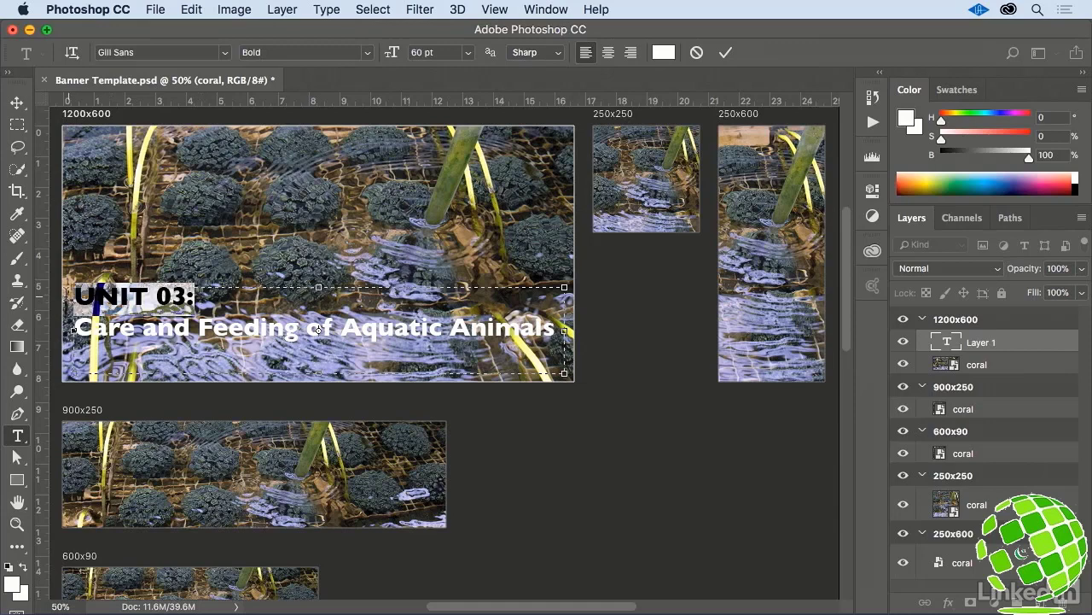
left_click(468, 53)
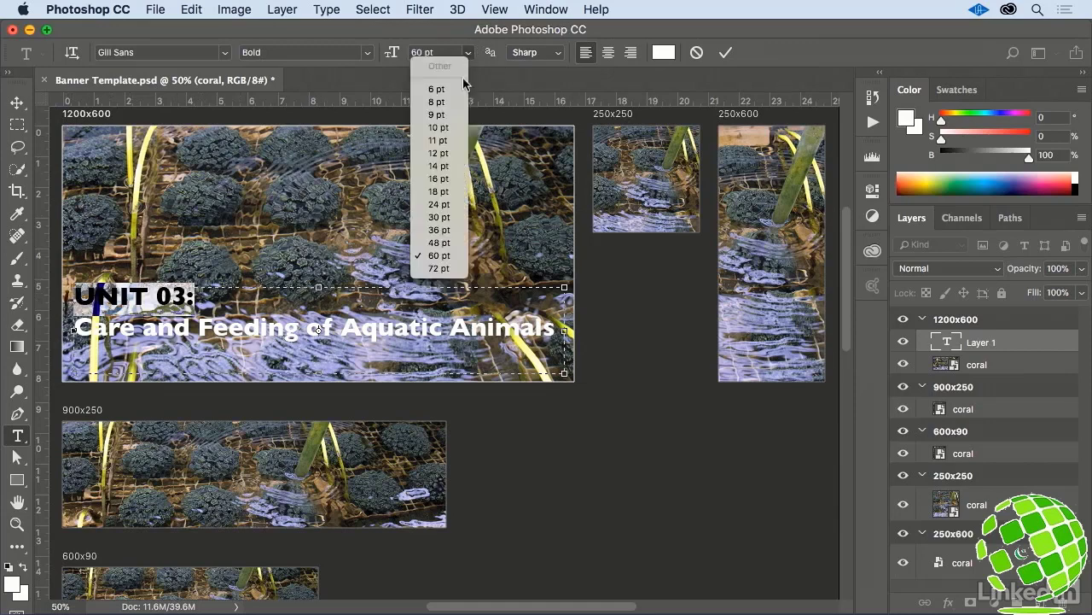
left_click(452, 245)
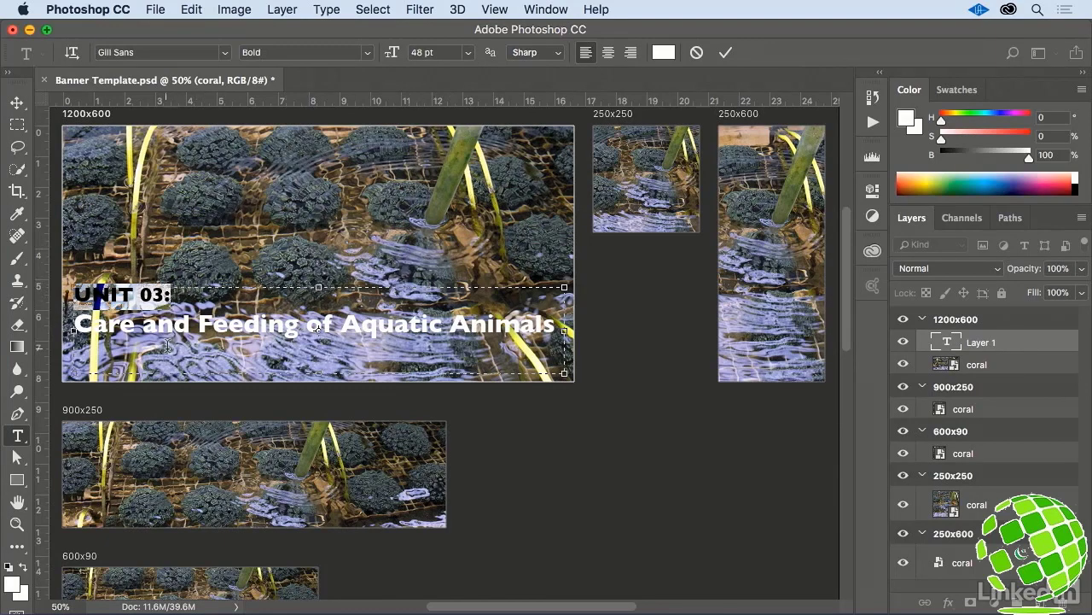
Step: Show the character settings and set the leading of all text in the title layer to 48 pt
left_click(537, 9)
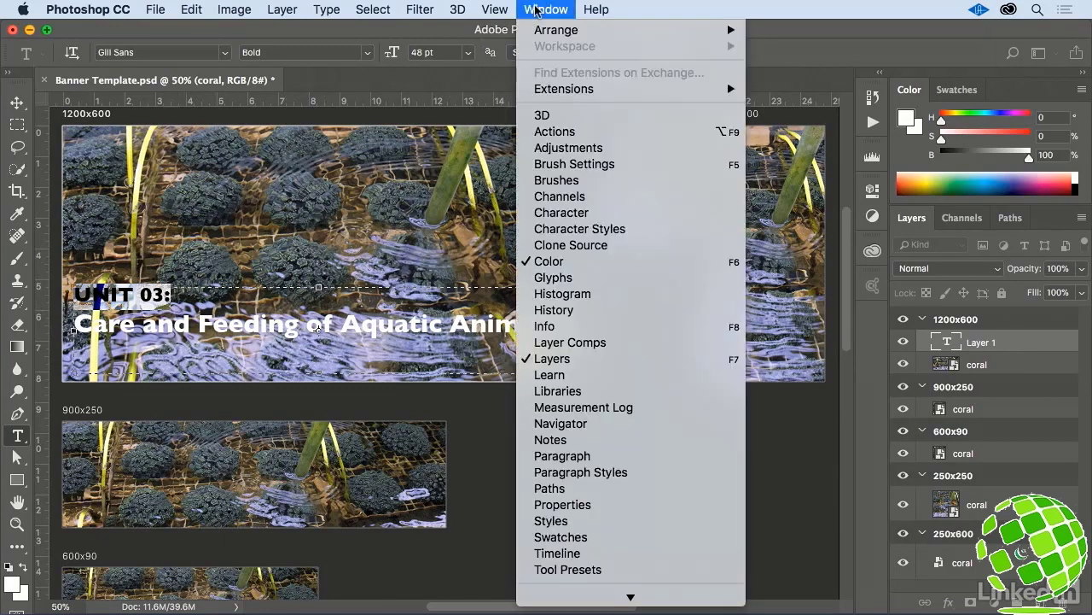
left_click(638, 212)
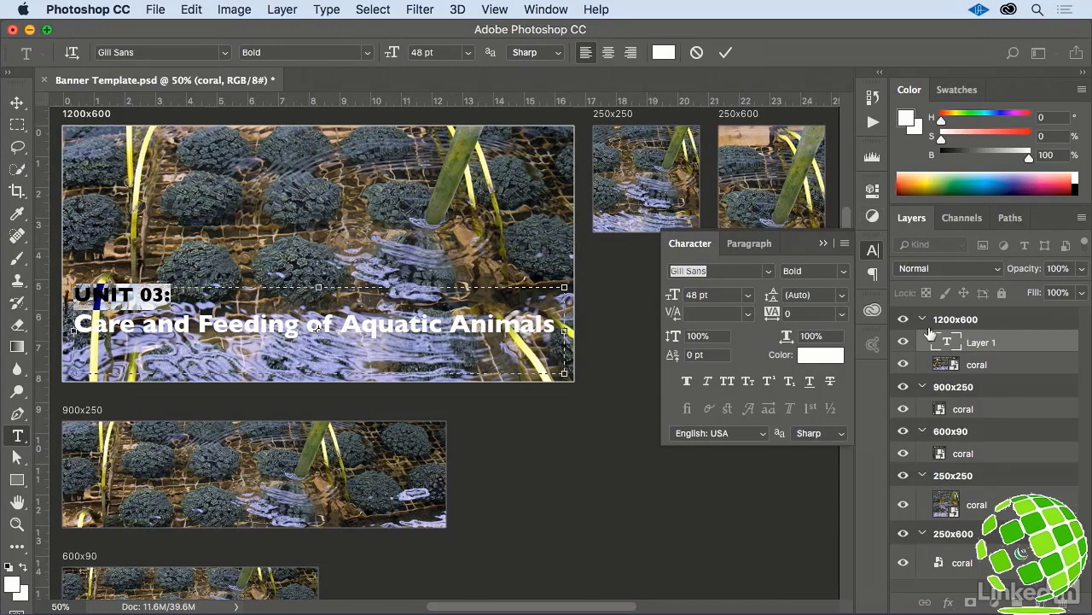
double_click(946, 342)
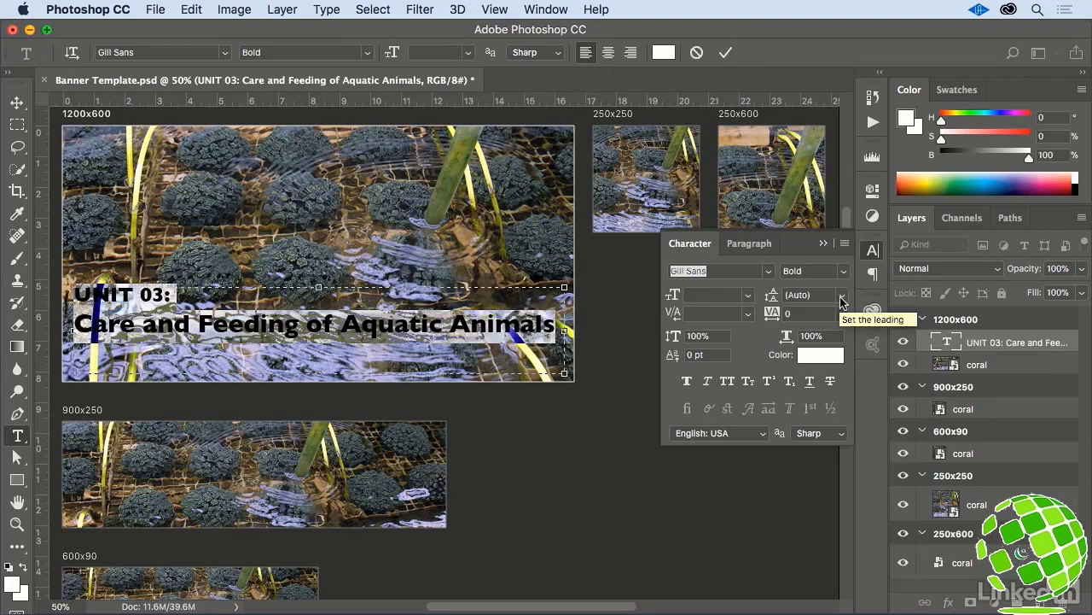
left_click(841, 299)
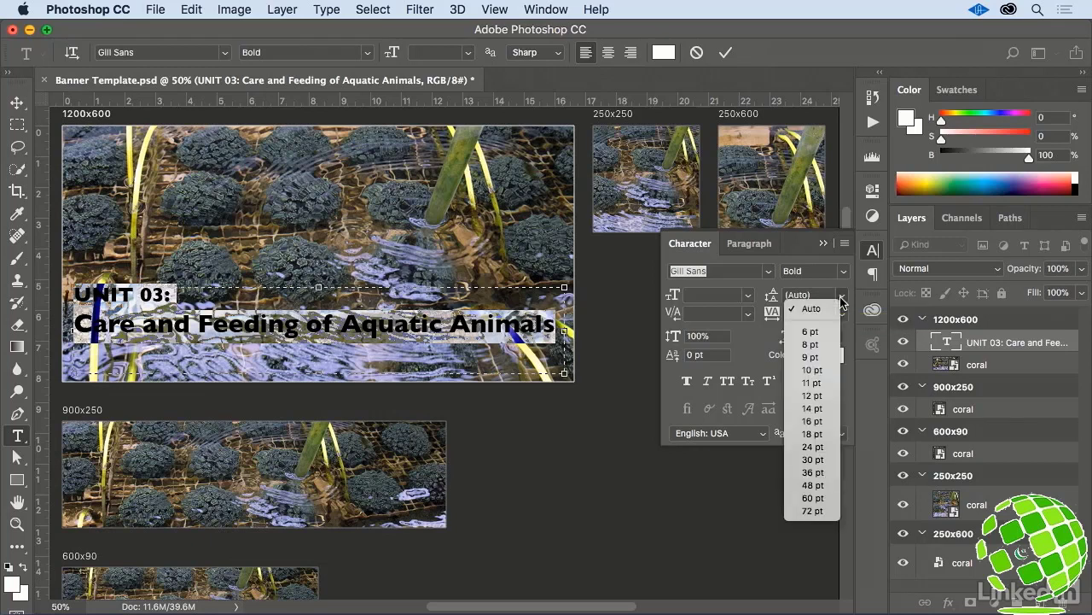
left_click(811, 484)
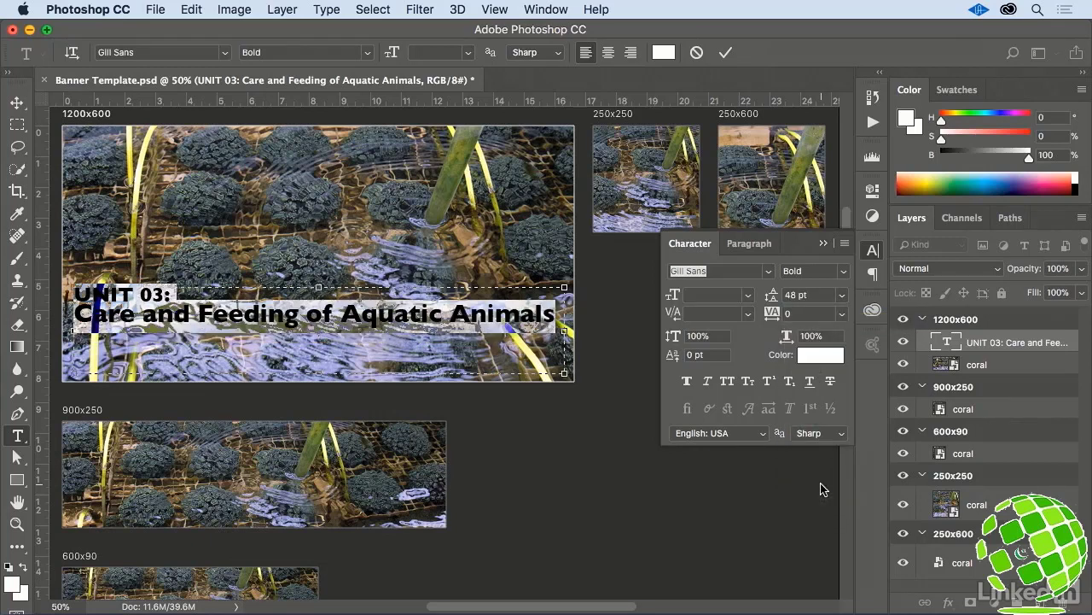